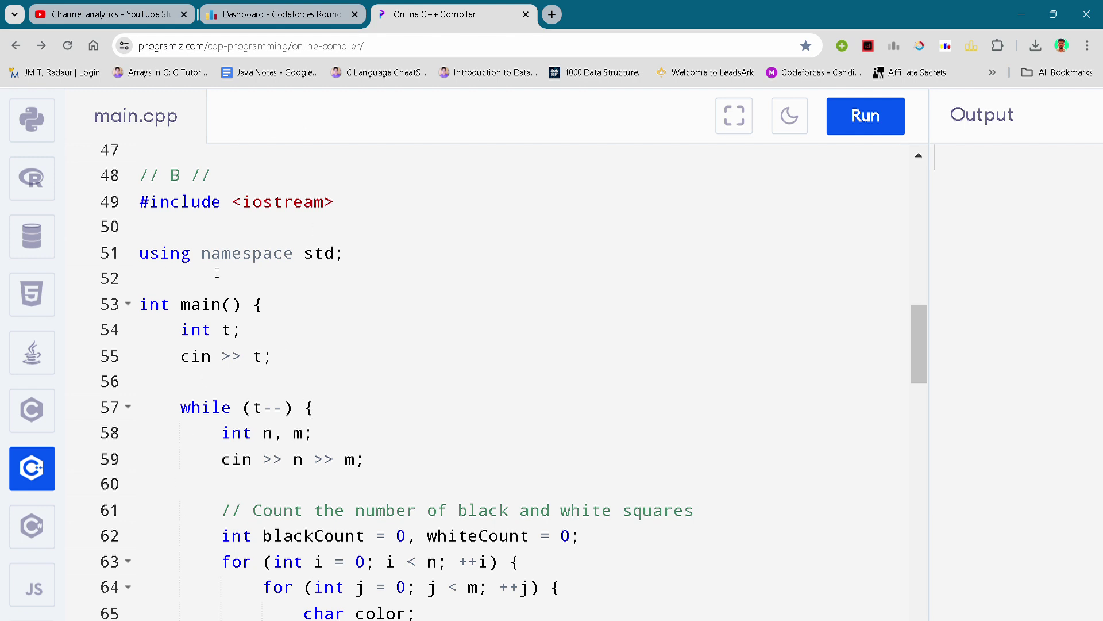
# - Highlight main()'s setup: test-case count, while loop, n and m, and square-count comment
pyautogui.click(246, 271)
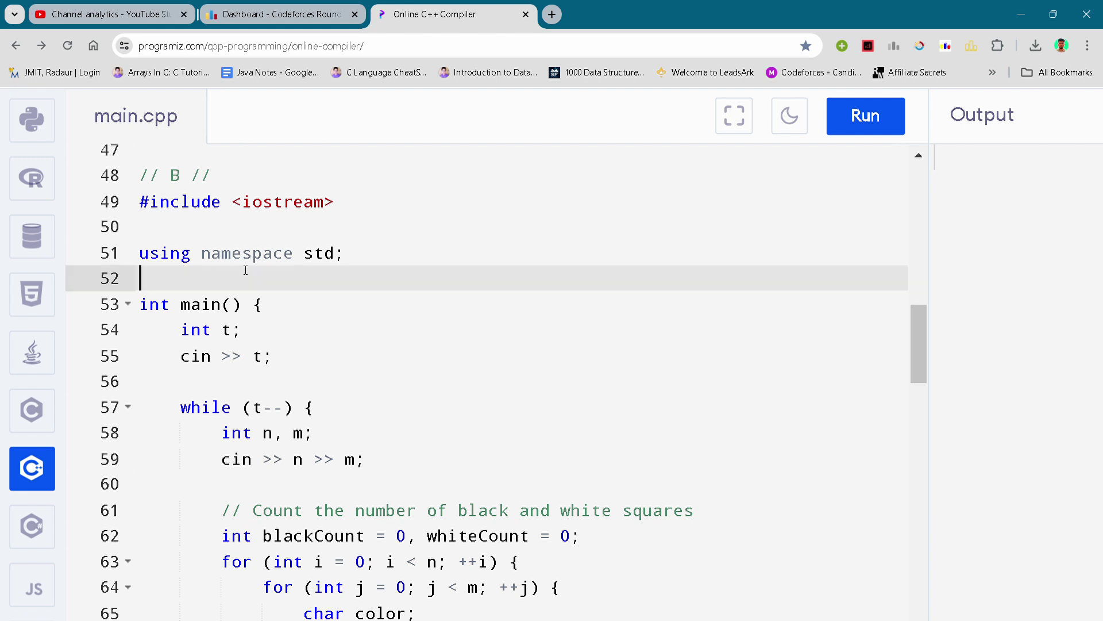
pyautogui.scroll(-2, 259, 285)
pyautogui.click(298, 307)
pyautogui.scroll(-1, 300, 308)
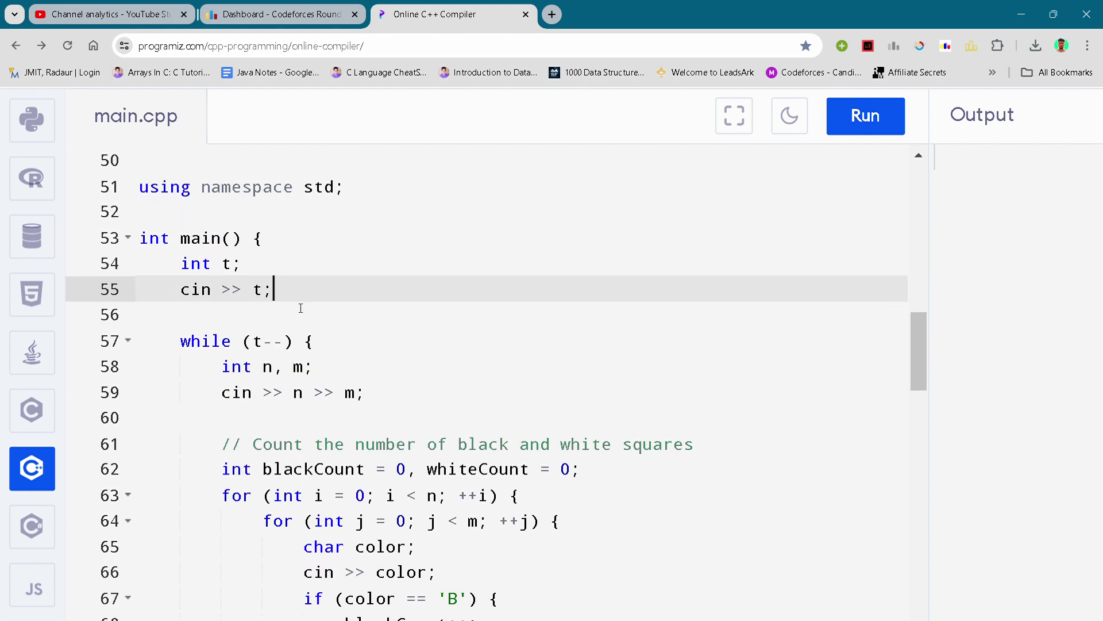
pyautogui.click(300, 307)
pyautogui.scroll(-1, 301, 308)
pyautogui.click(301, 311)
pyautogui.click(341, 314)
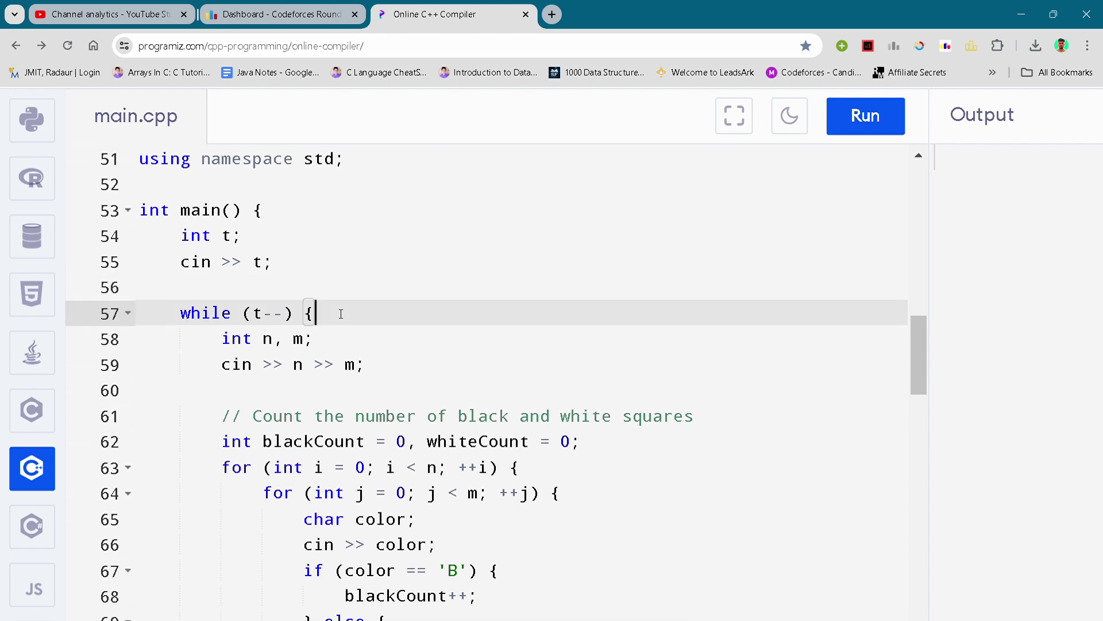
pyautogui.scroll(-1, 341, 314)
pyautogui.click(340, 309)
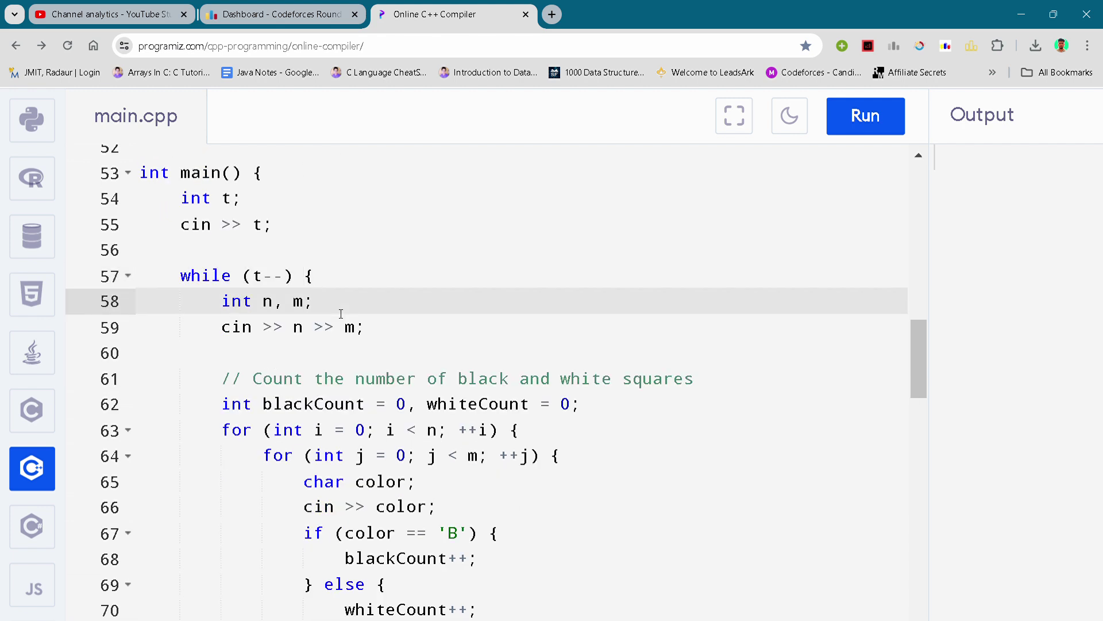
pyautogui.scroll(-1, 343, 325)
pyautogui.click(343, 326)
pyautogui.scroll(-1, 343, 325)
pyautogui.click(339, 330)
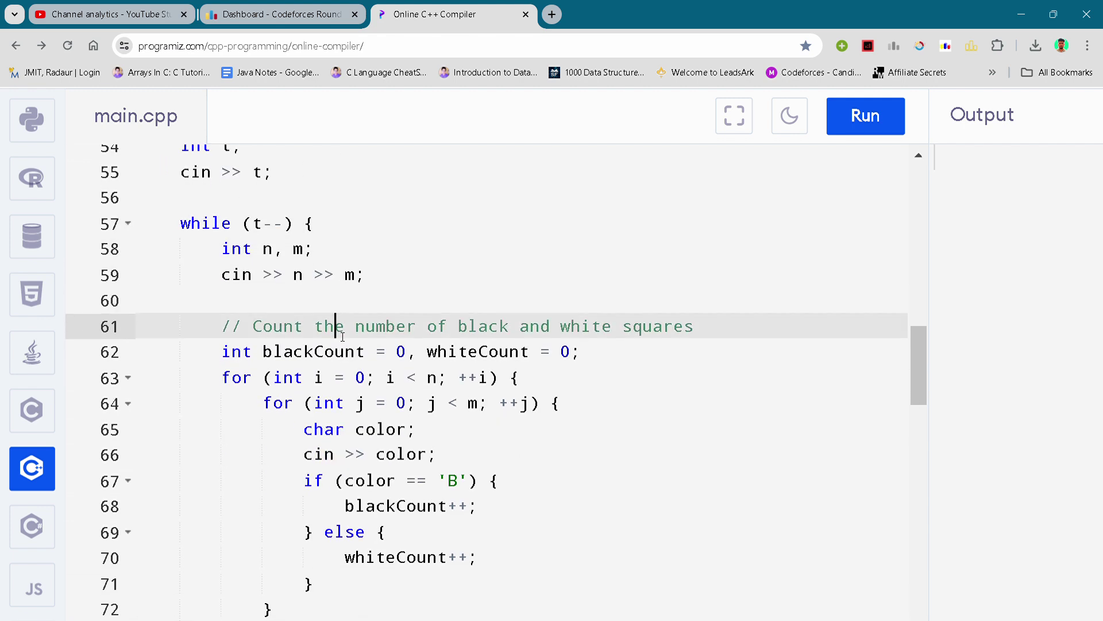
# - Trace the nested row and column loops that count black and white squares
pyautogui.click(342, 340)
pyautogui.scroll(-1, 343, 336)
pyautogui.click(342, 336)
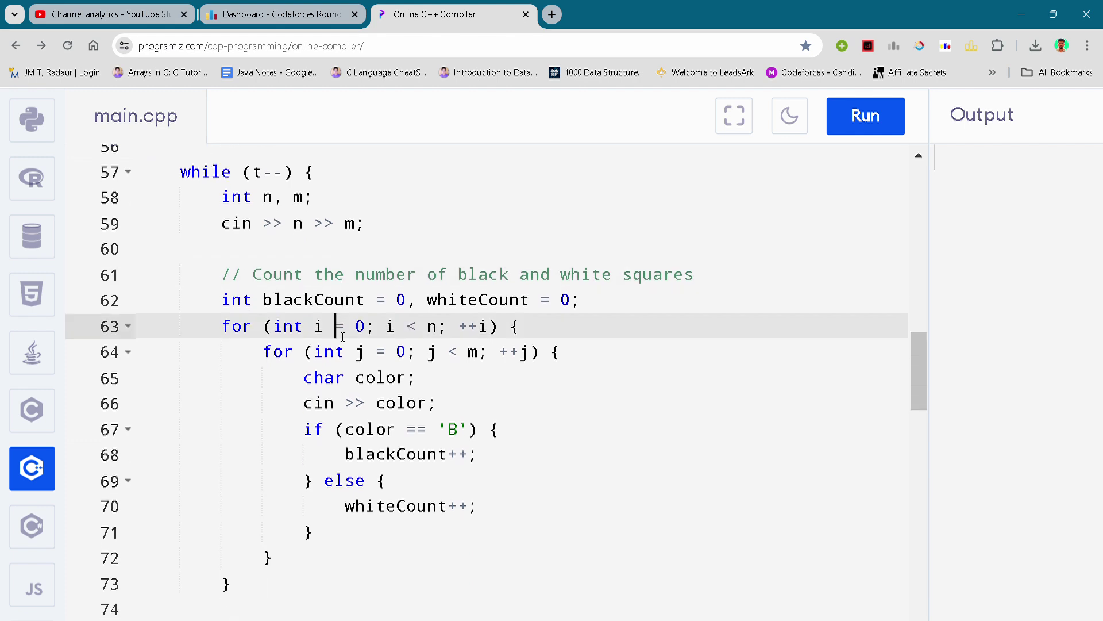
pyautogui.scroll(-1, 343, 336)
pyautogui.click(343, 337)
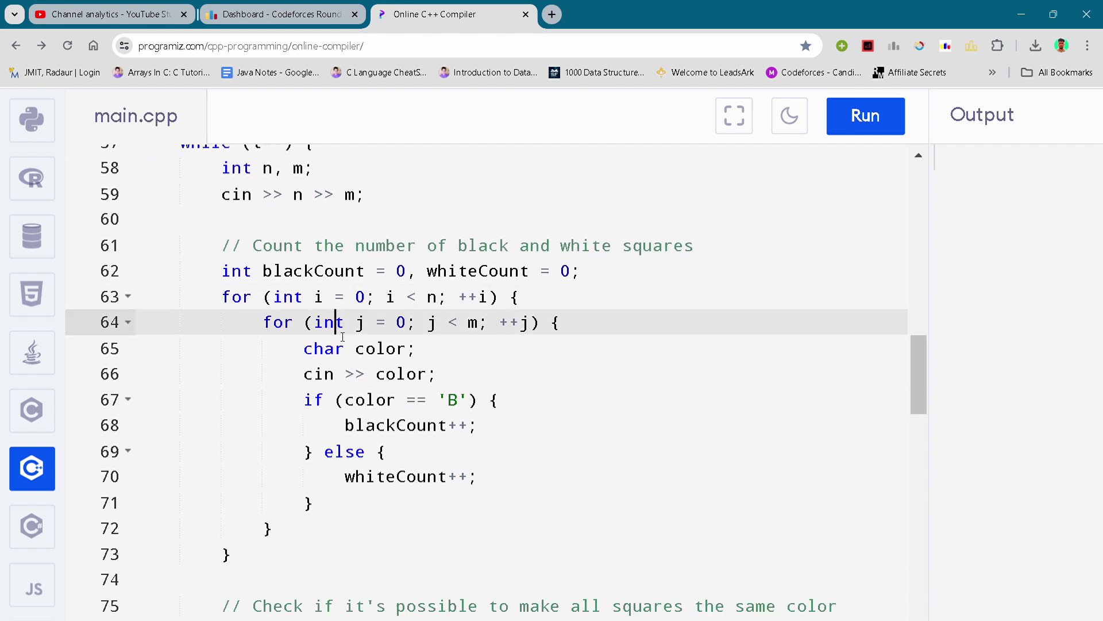
pyautogui.scroll(-1, 343, 336)
pyautogui.click(343, 337)
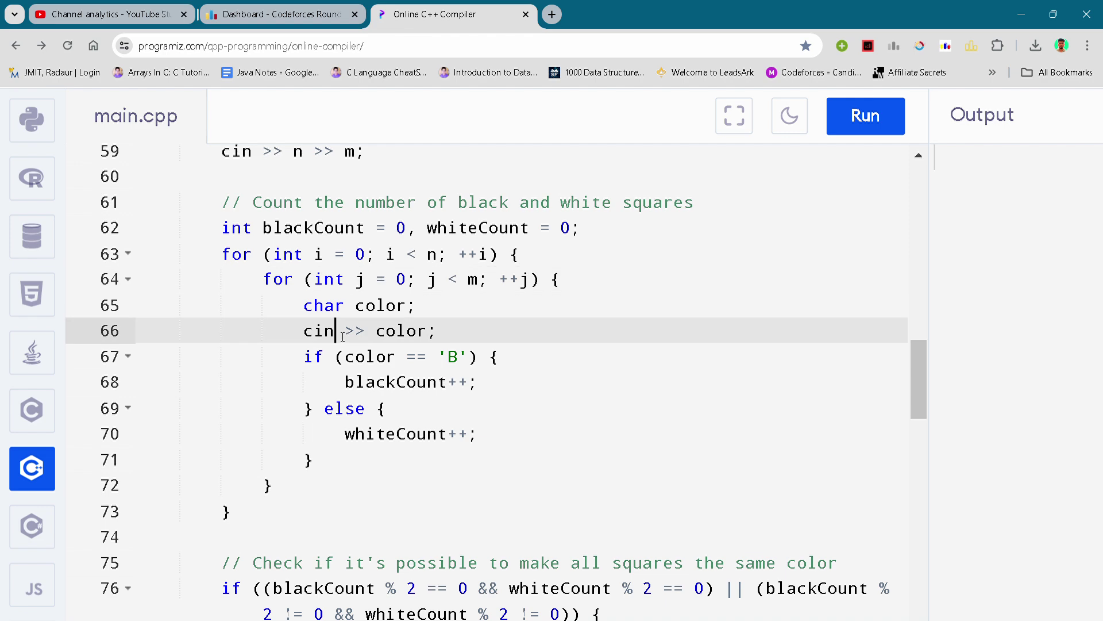
pyautogui.scroll(-1, 342, 336)
pyautogui.click(343, 336)
pyautogui.scroll(-1, 342, 336)
pyautogui.click(343, 337)
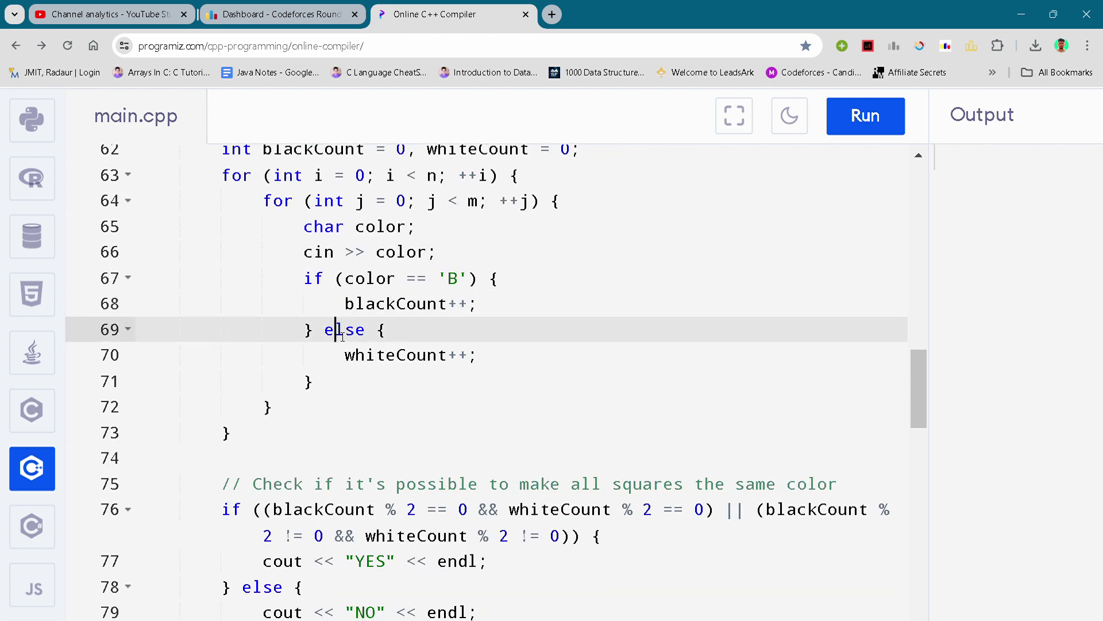
pyautogui.scroll(-1, 343, 336)
pyautogui.click(343, 336)
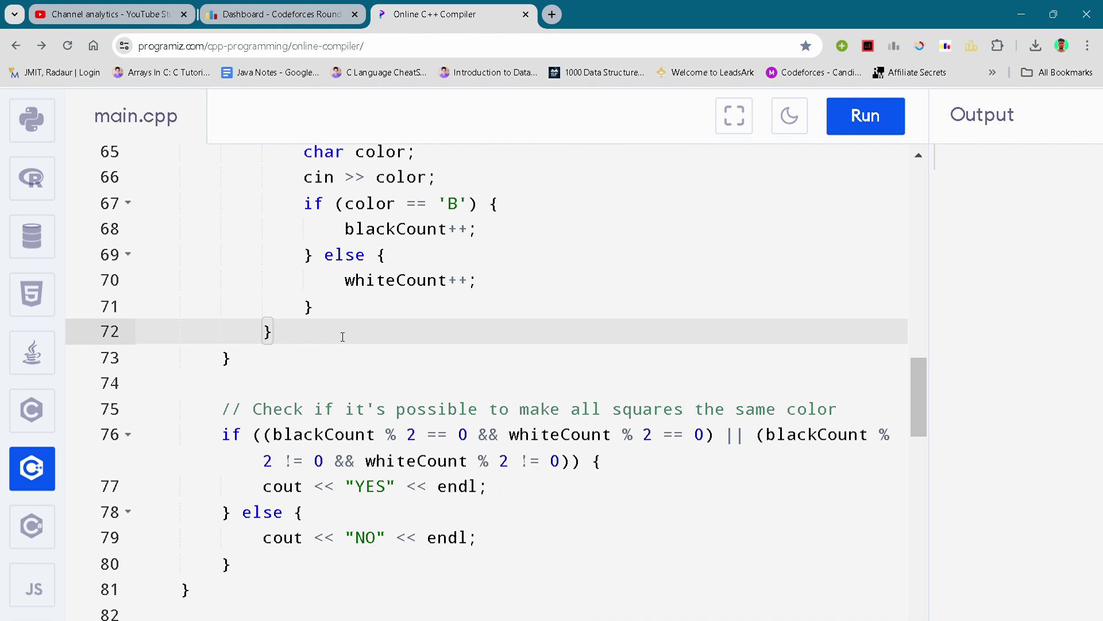
pyautogui.scroll(-1, 343, 337)
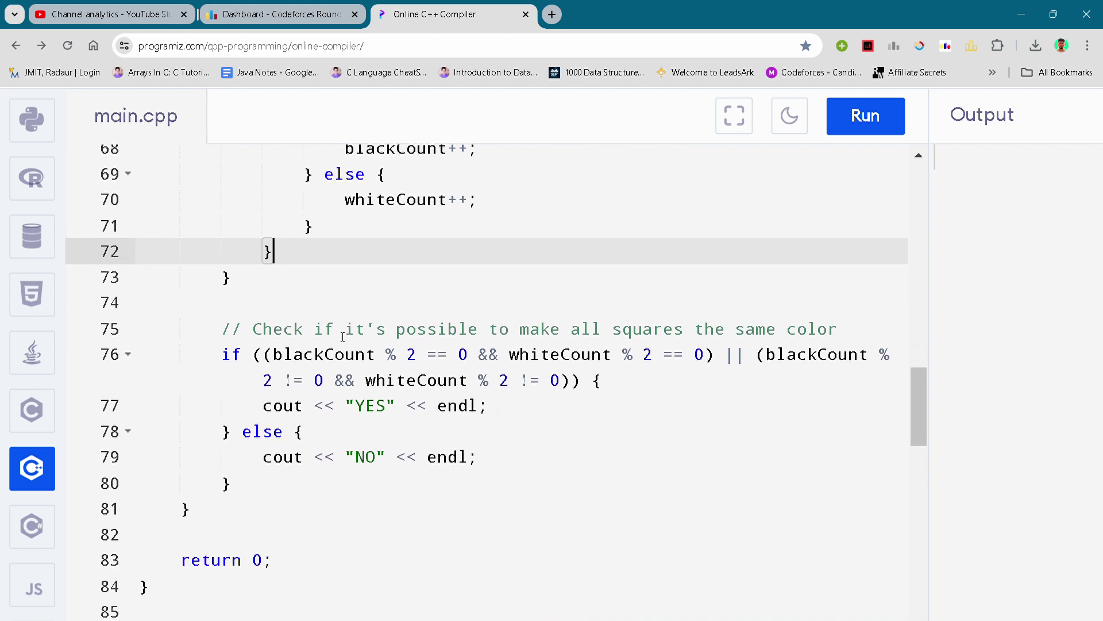
pyautogui.scroll(-1, 342, 337)
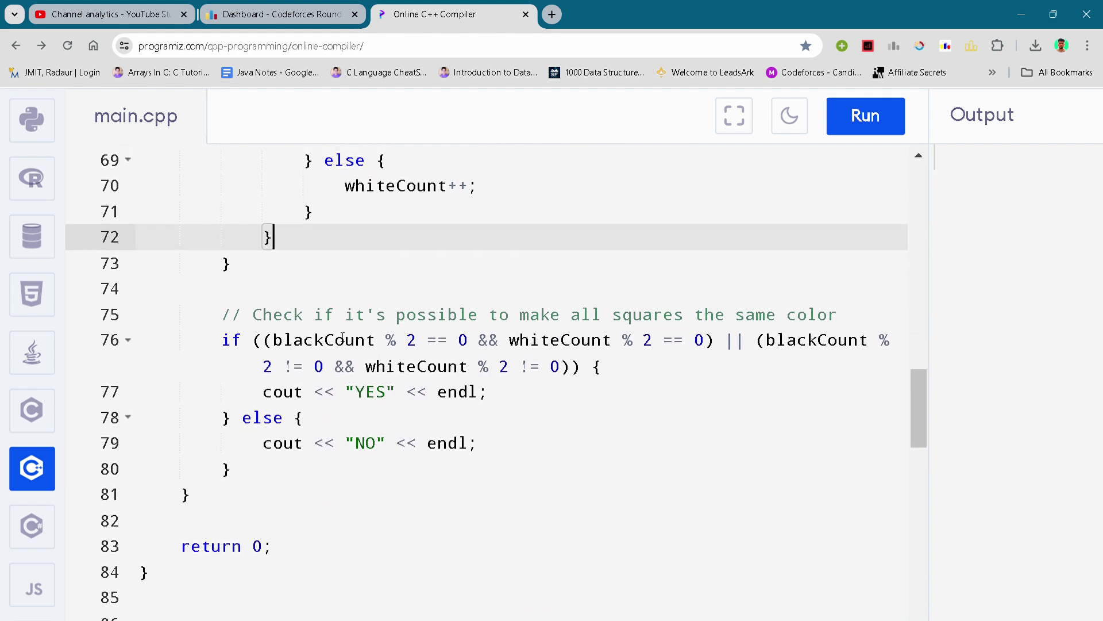
pyautogui.scroll(2, 340, 337)
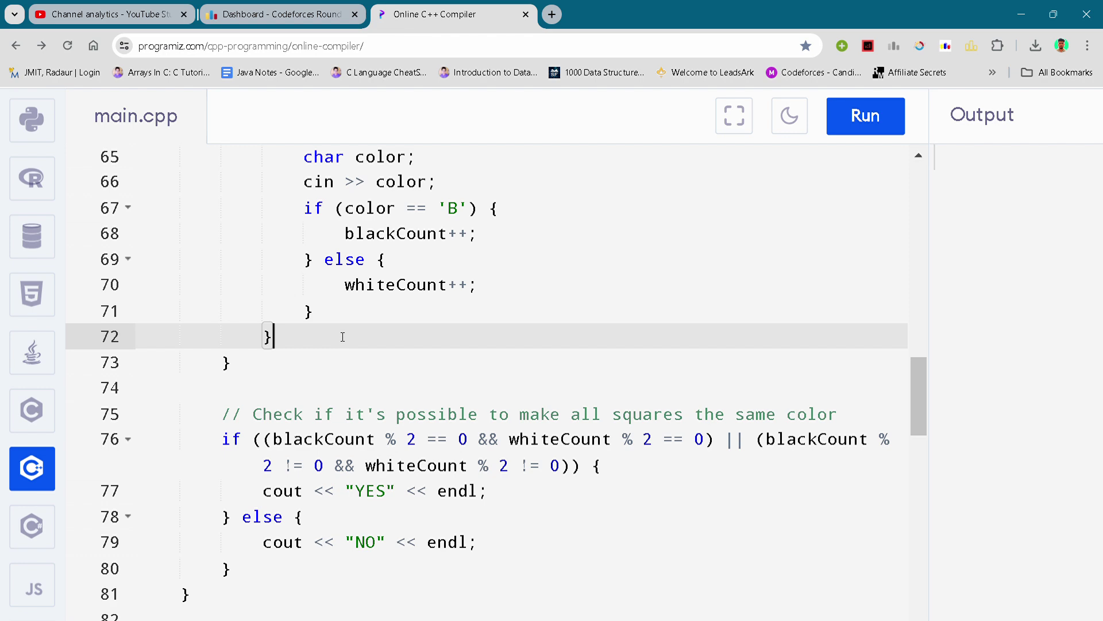
pyautogui.scroll(-1, 342, 336)
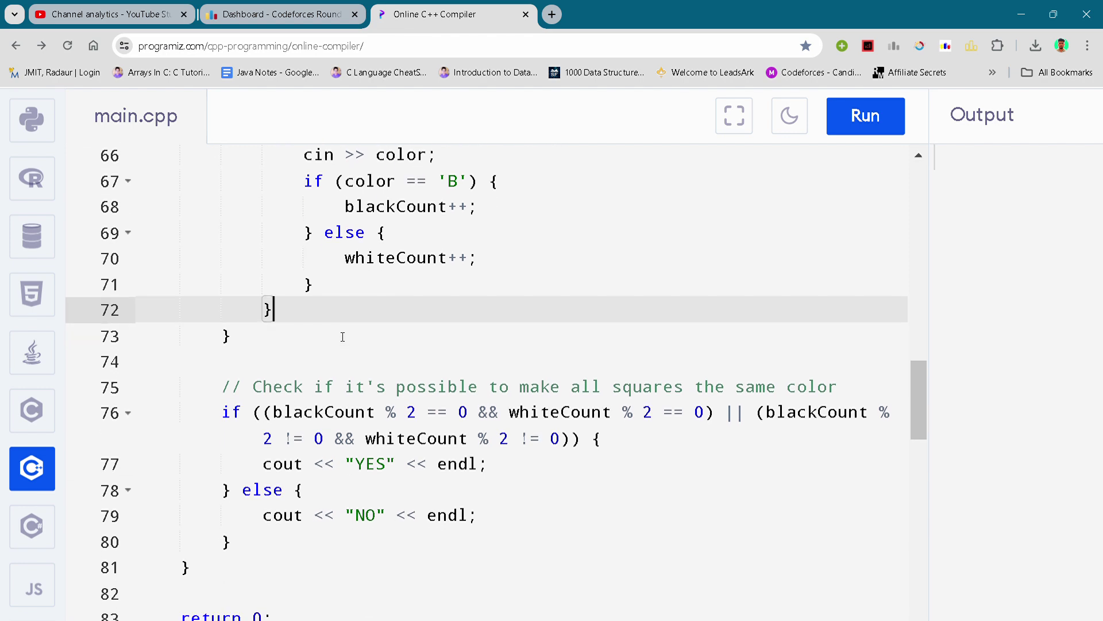